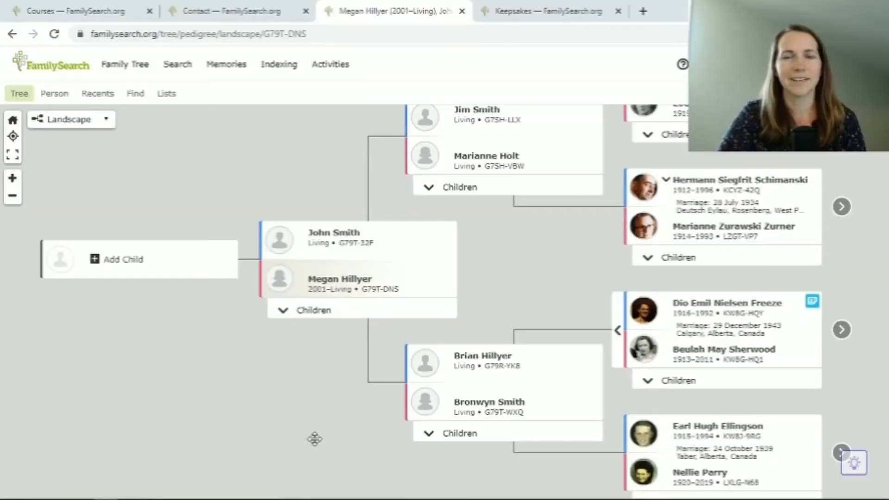
# Step: Open the full person page of the 1916–1992 ancestor from the family tree
pyautogui.moveTo(500, 304); pyautogui.dragTo(223, 224)
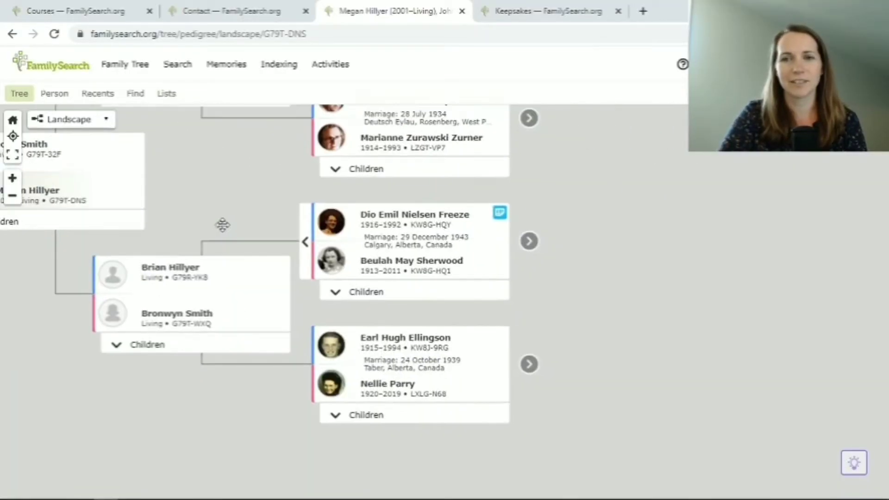
pyautogui.moveTo(540, 303); pyautogui.dragTo(693, 351)
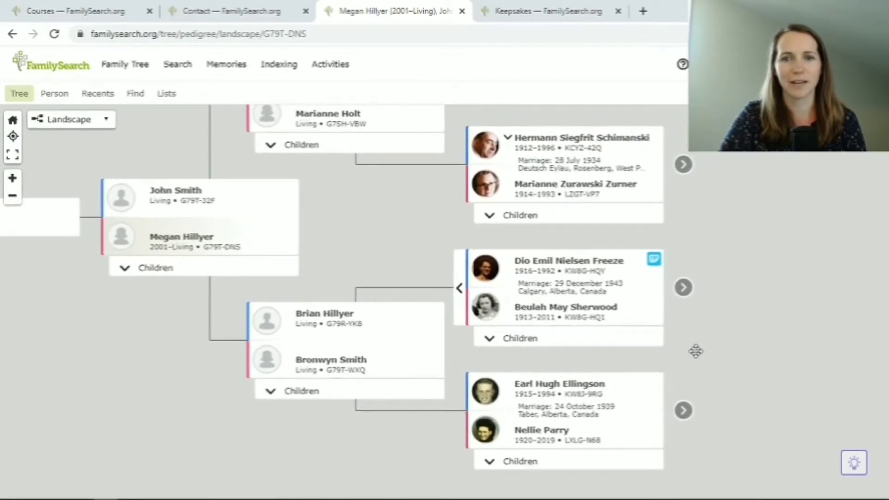
pyautogui.click(562, 268)
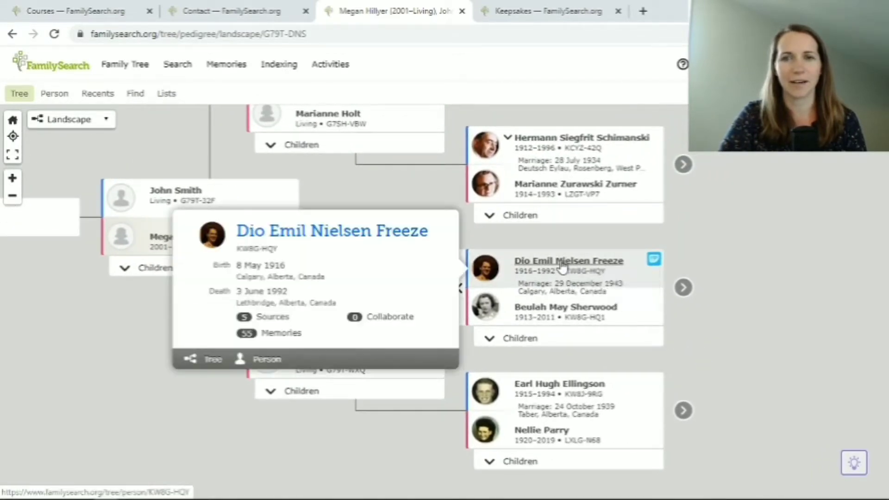
pyautogui.click(366, 243)
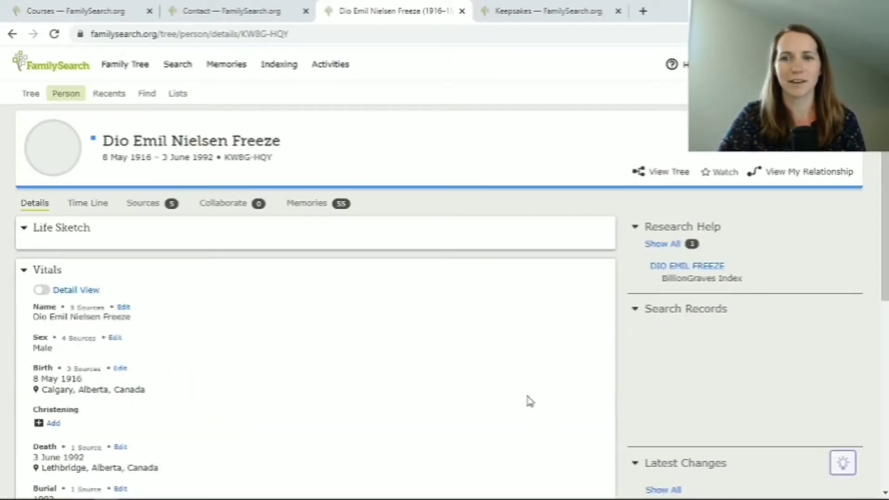
# Step: Print a pedigree chart for the ancestor from his person page
pyautogui.scroll(-4, 530, 401)
pyautogui.scroll(-8, 530, 401)
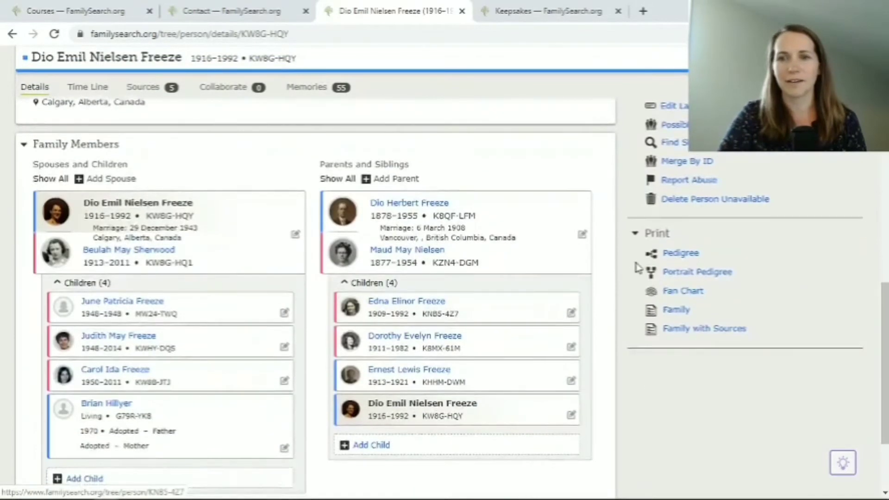
pyautogui.click(673, 254)
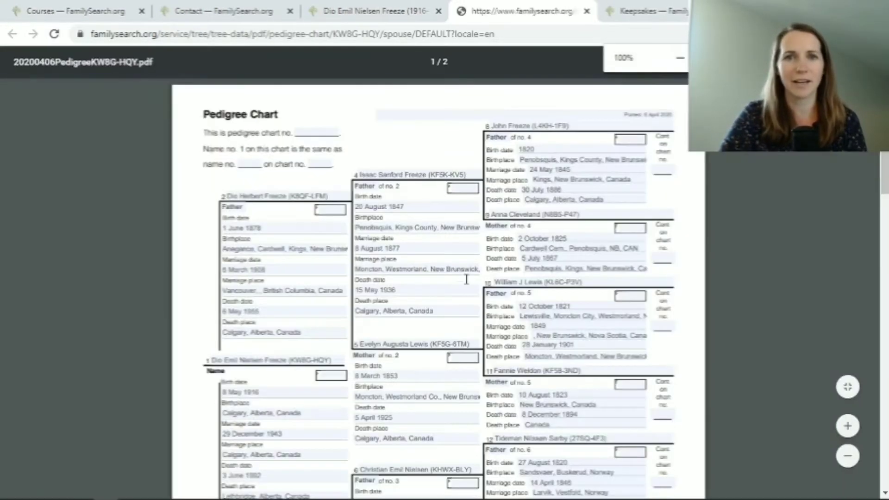
# Step: Review both pages of the four-generation pedigree chart PDF, then close its tab
pyautogui.scroll(-2, 264, 359)
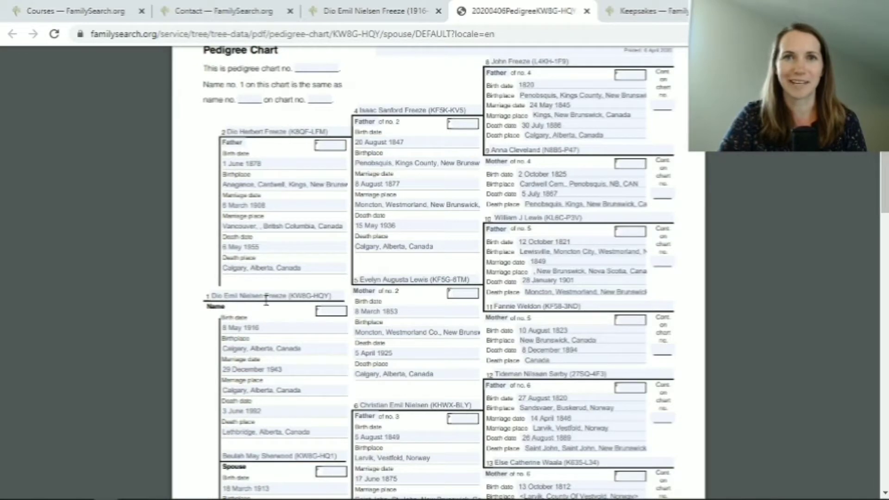
pyautogui.scroll(-9, 312, 367)
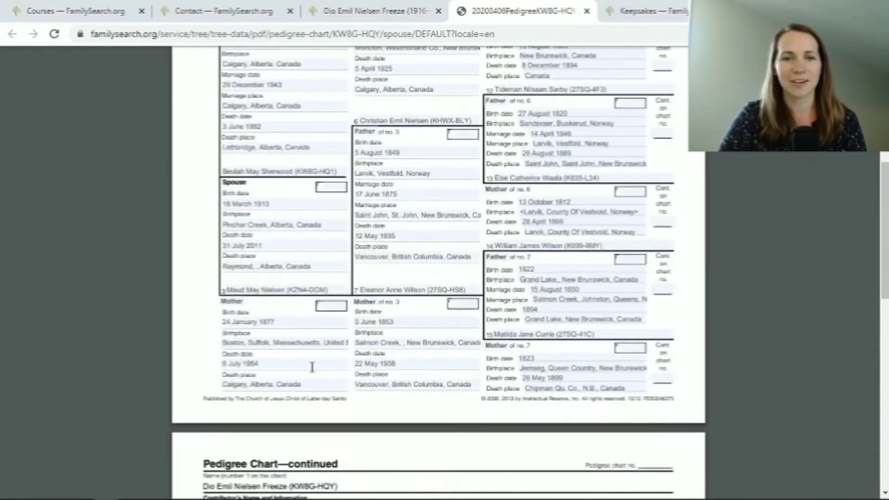
pyautogui.scroll(-5, 312, 368)
pyautogui.scroll(15, 312, 367)
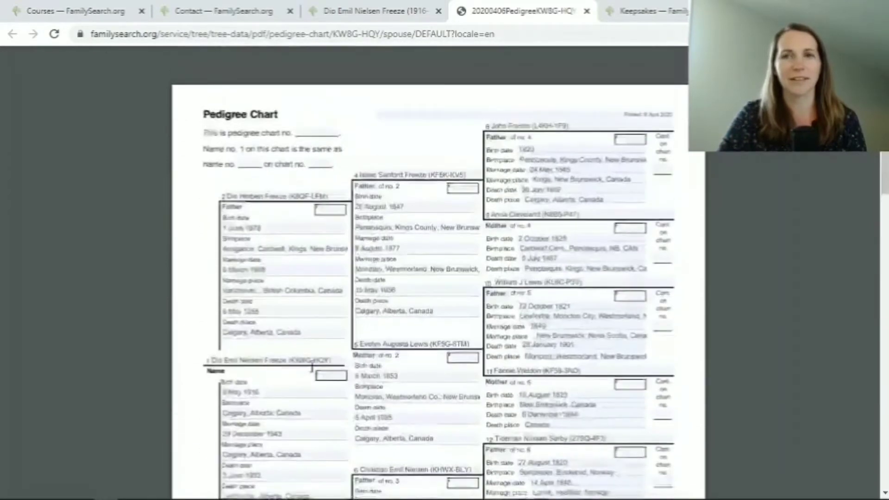
pyautogui.click(587, 11)
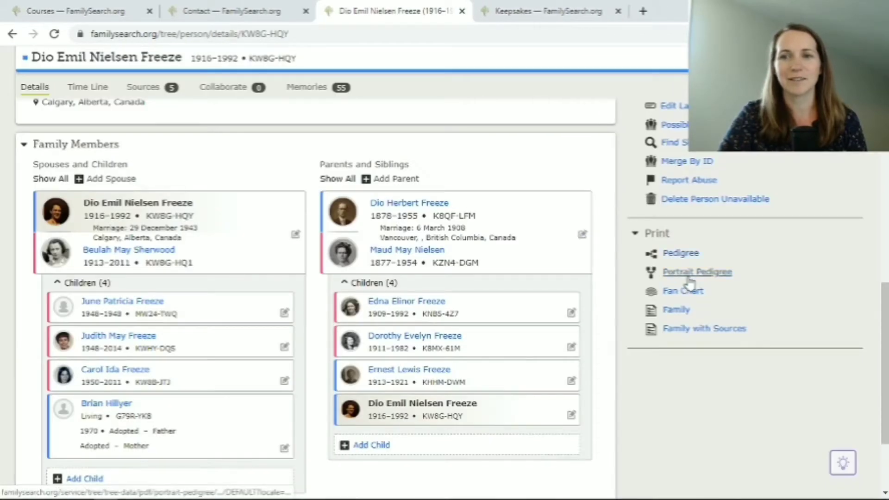
# Step: Print the Portrait Pedigree chart with ancestor photos, review it, and close the PDF
pyautogui.click(690, 276)
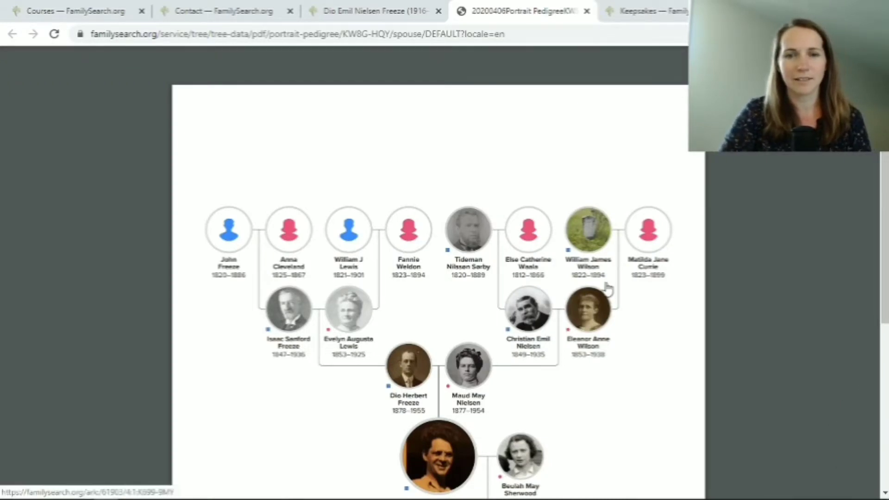
pyautogui.scroll(-2, 607, 287)
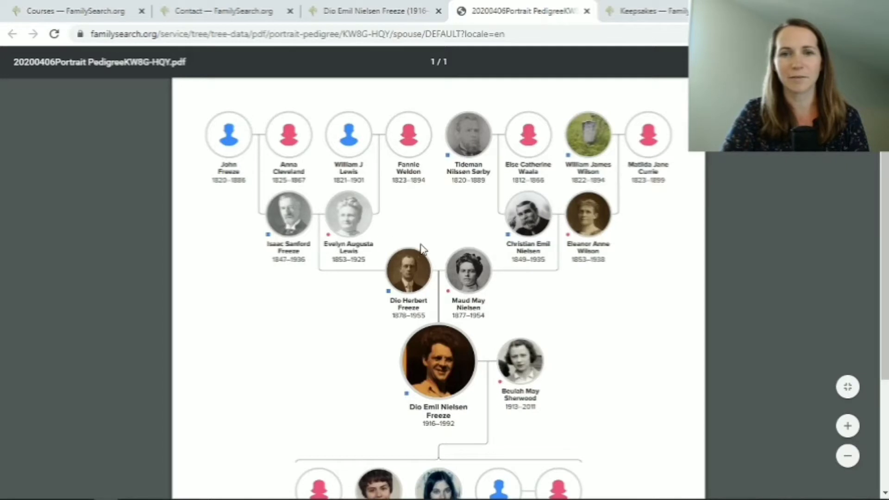
pyautogui.scroll(-2, 598, 337)
pyautogui.scroll(-2, 600, 341)
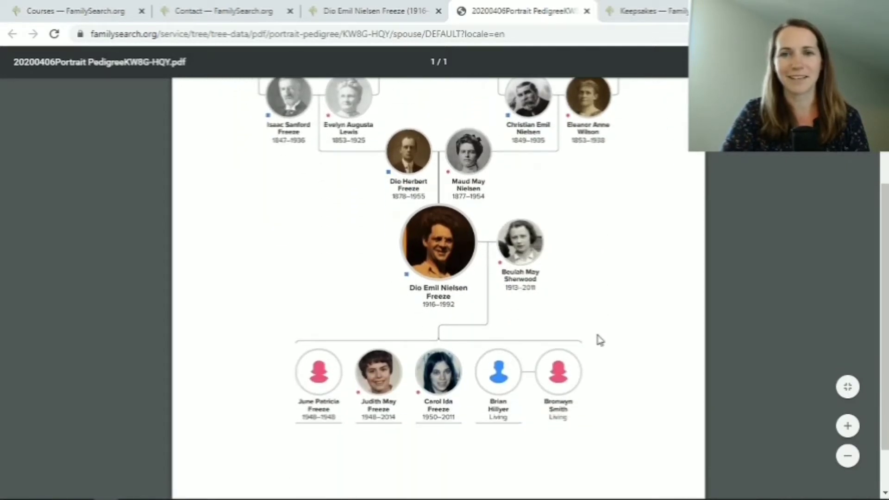
pyautogui.scroll(6, 600, 341)
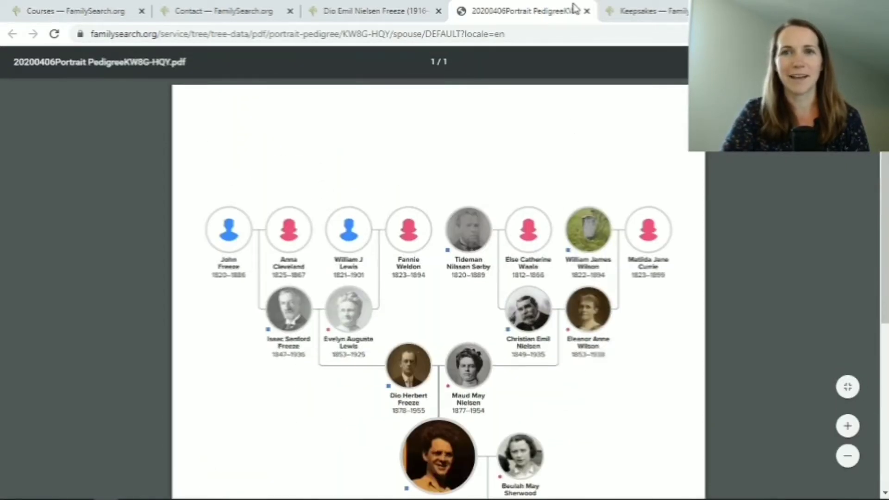
pyautogui.click(586, 11)
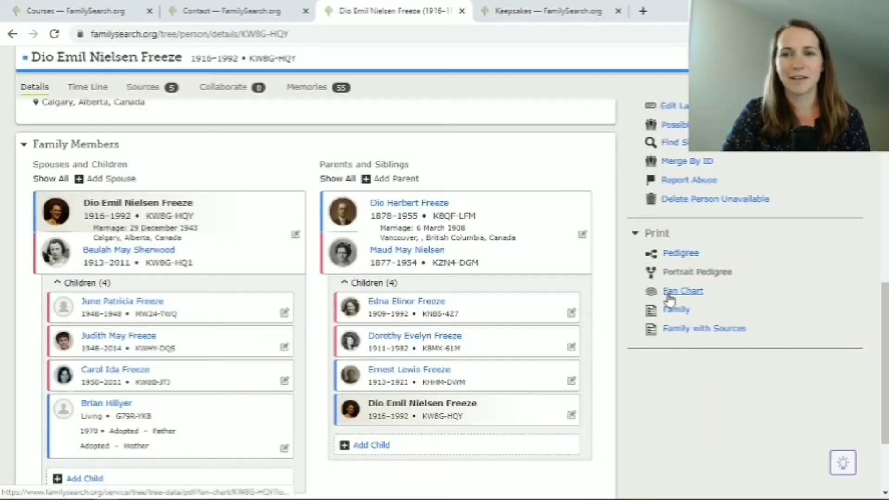
# Step: Print the multi-generation Fan Chart of his ancestors, review it, and close the PDF
pyautogui.click(667, 291)
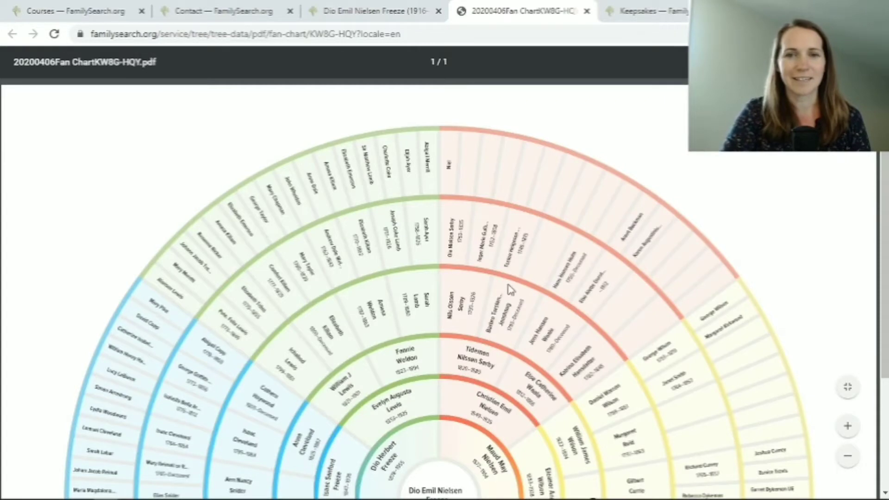
pyautogui.scroll(-3, 509, 268)
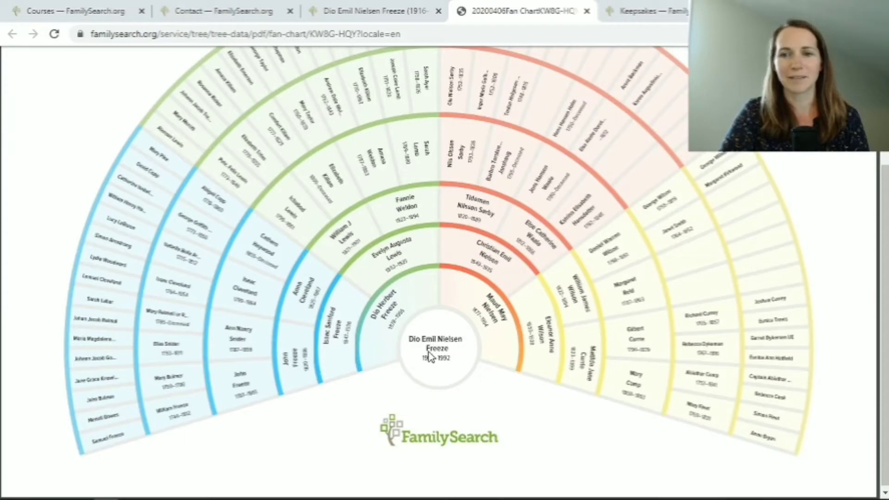
pyautogui.scroll(1, 429, 357)
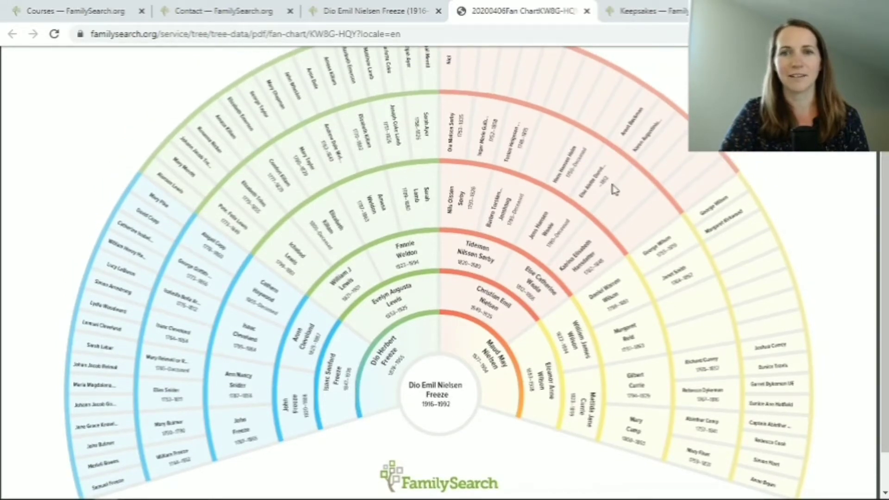
pyautogui.scroll(1, 726, 311)
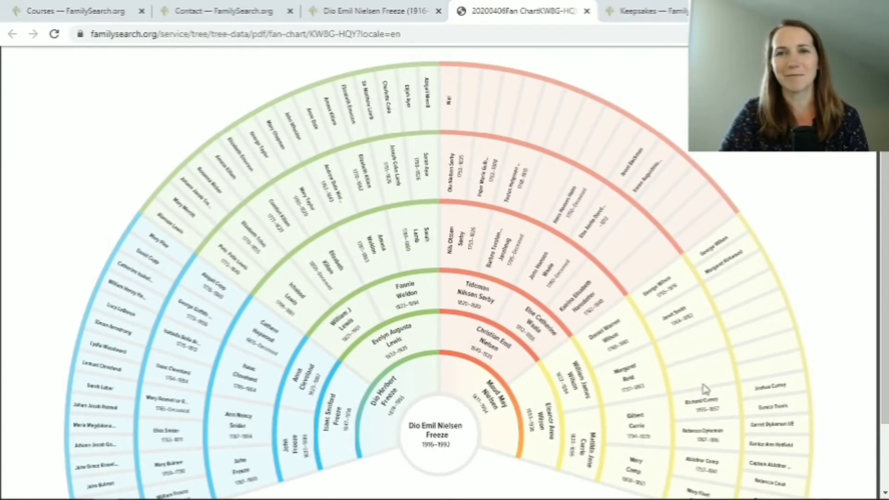
pyautogui.scroll(2, 626, 234)
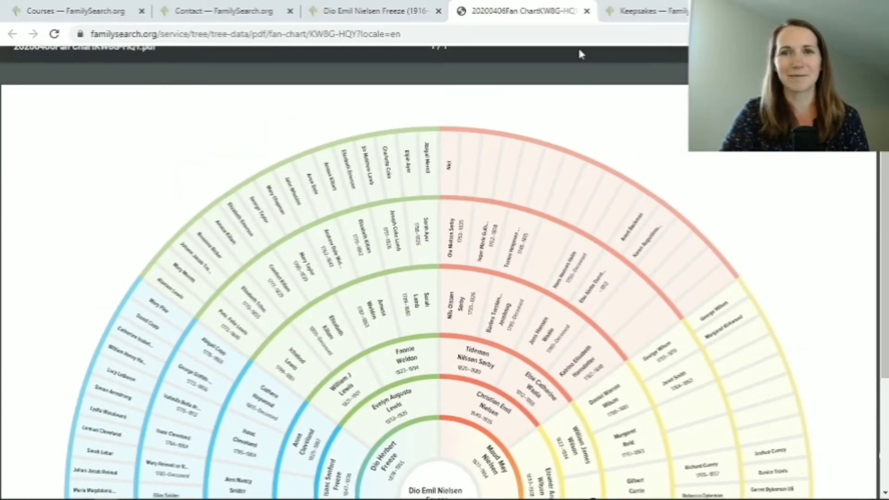
pyautogui.click(587, 11)
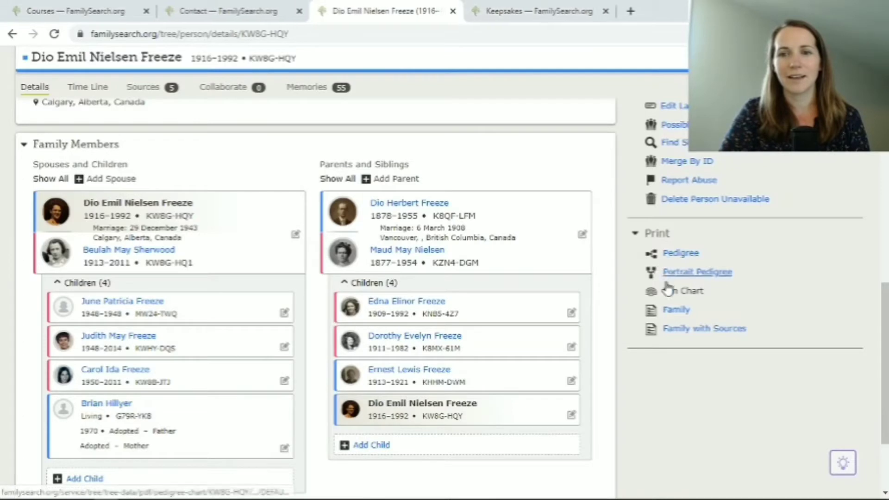
# Step: Print the two-page Family Group Record for the couple and children, review it, then close it
pyautogui.click(675, 311)
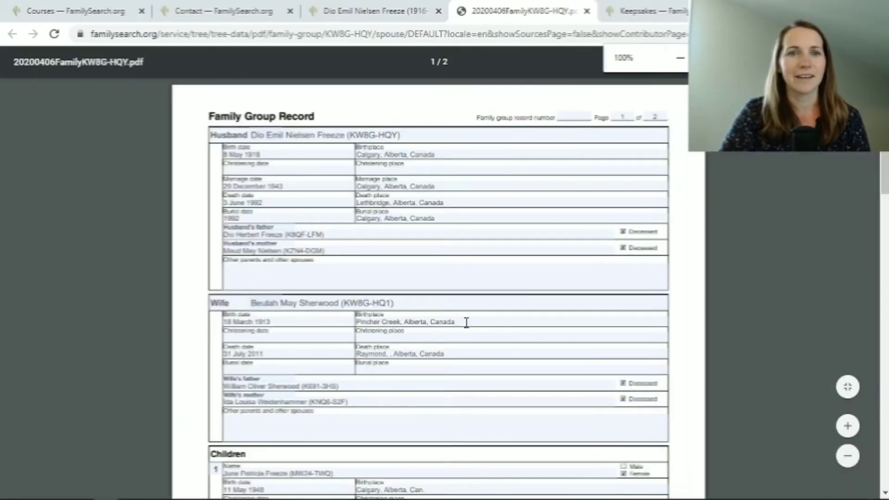
pyautogui.scroll(-1, 328, 334)
pyautogui.scroll(-15, 327, 333)
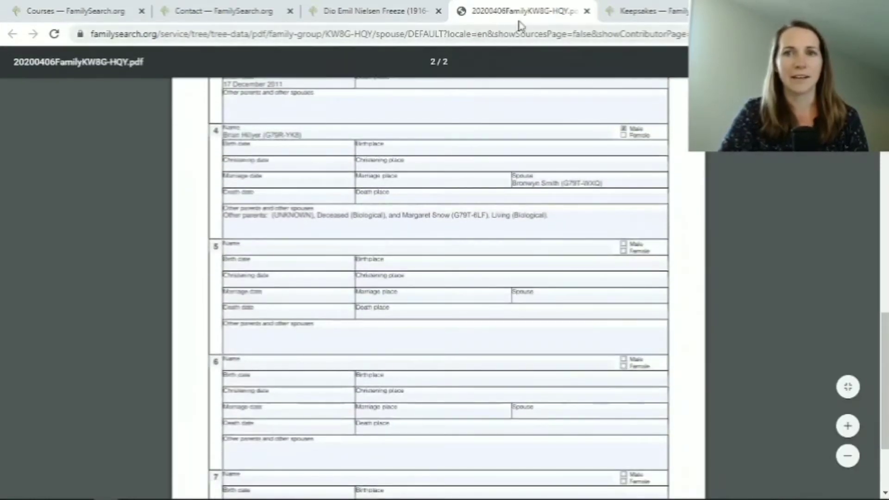
pyautogui.click(587, 11)
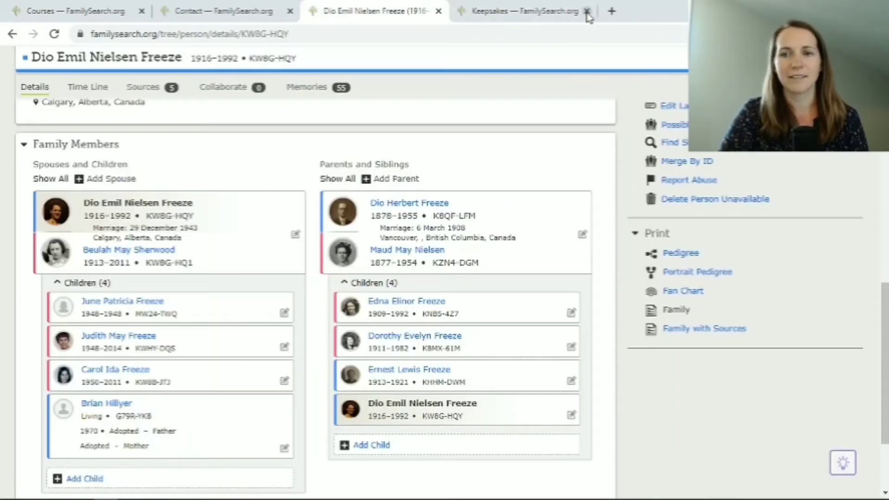
# Step: Print the five-page Family Group Record with sources, review its citations, then close it
pyautogui.click(719, 329)
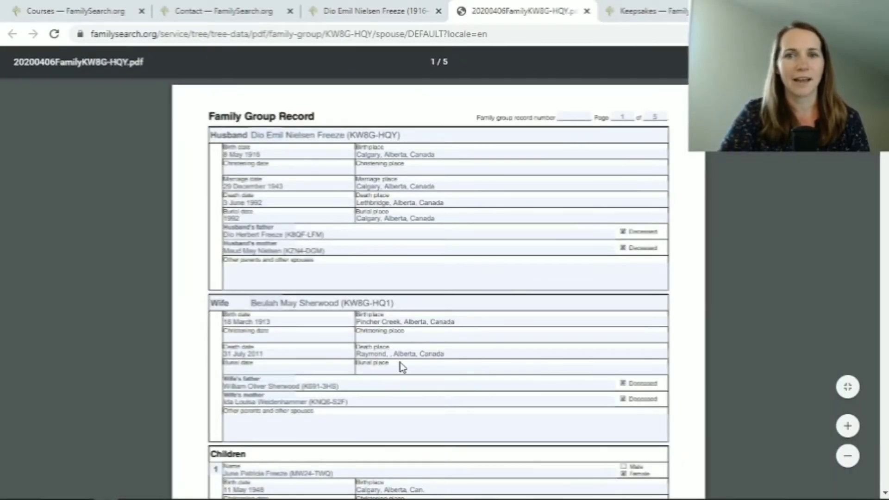
pyautogui.scroll(-15, 400, 366)
pyautogui.scroll(-20, 402, 367)
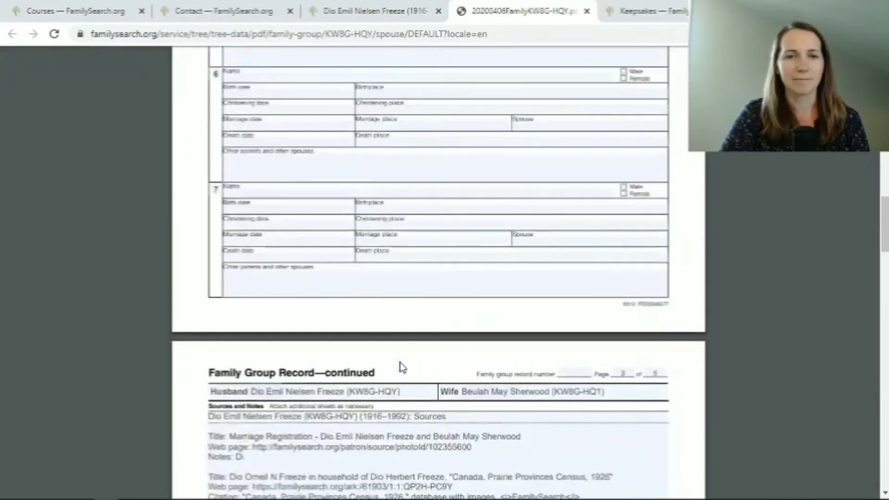
pyautogui.scroll(-17, 402, 367)
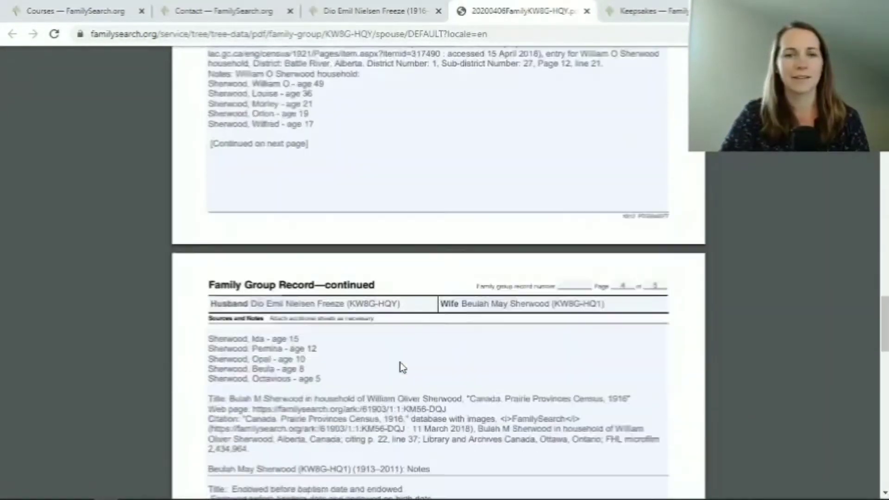
pyautogui.scroll(20, 402, 367)
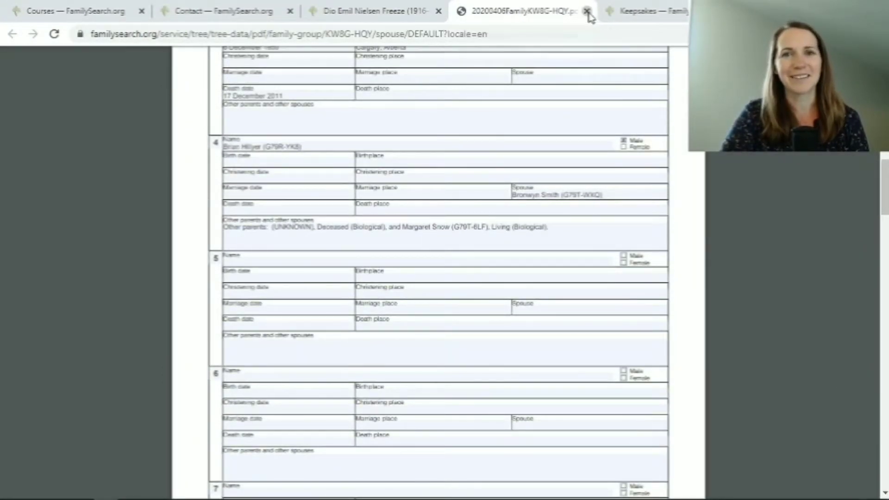
pyautogui.click(587, 12)
# Step: Switch to the Keepsakes tab showing the four family tree poster designs
pyautogui.click(505, 16)
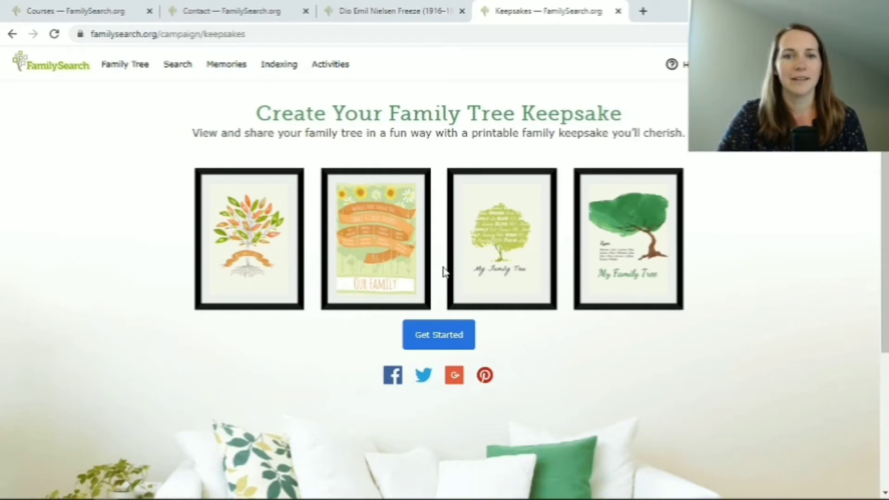
# Step: Get started on a keepsake and preview the watercolour leaf 'My Family Tree' poster
pyautogui.click(437, 336)
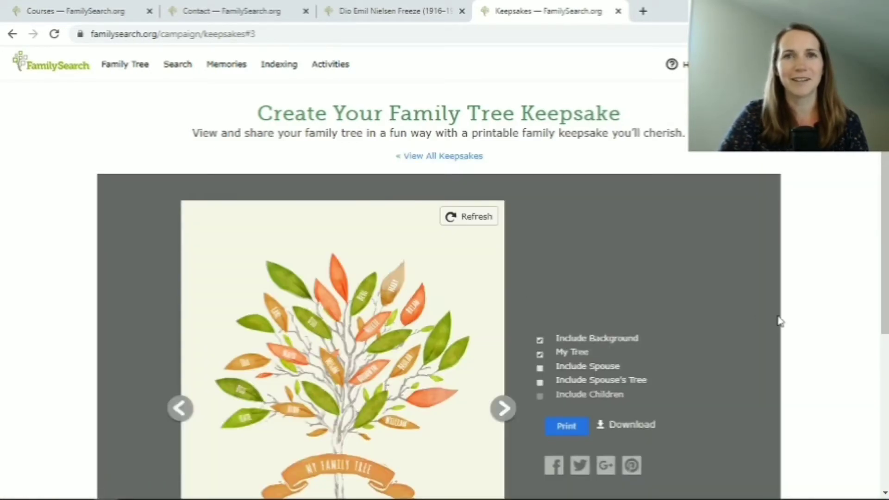
pyautogui.scroll(-3, 779, 321)
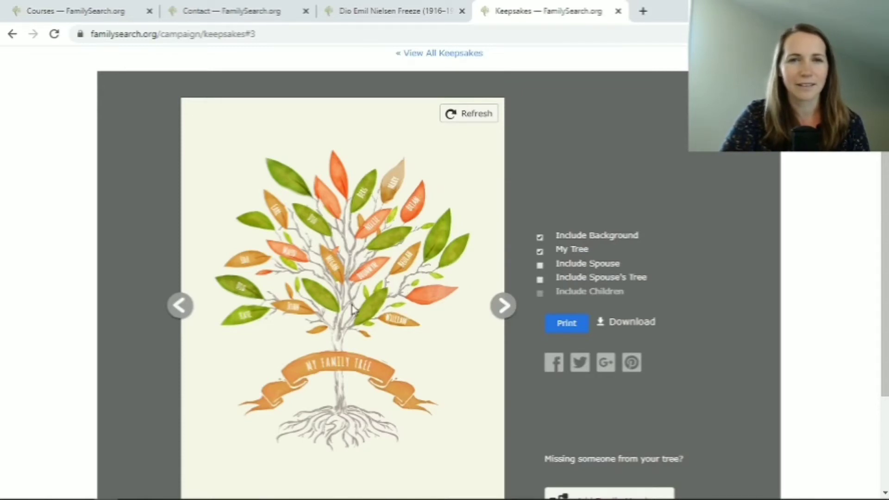
pyautogui.scroll(-1, 353, 310)
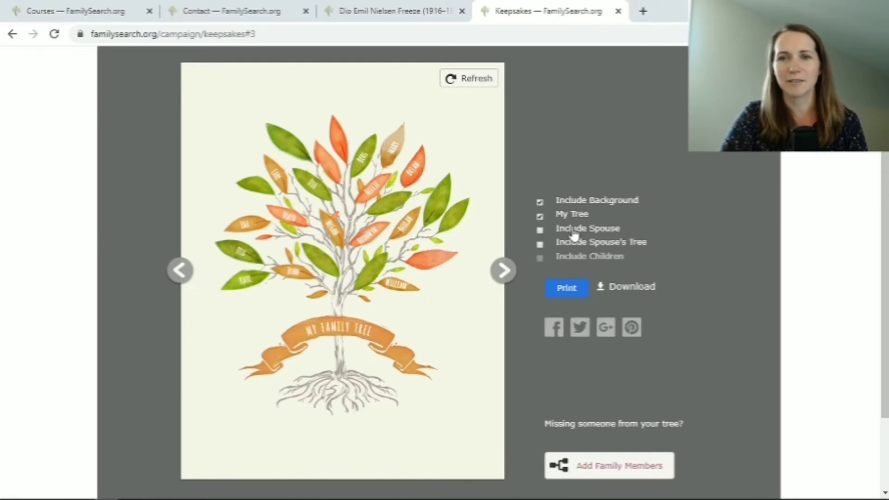
pyautogui.scroll(-3, 638, 377)
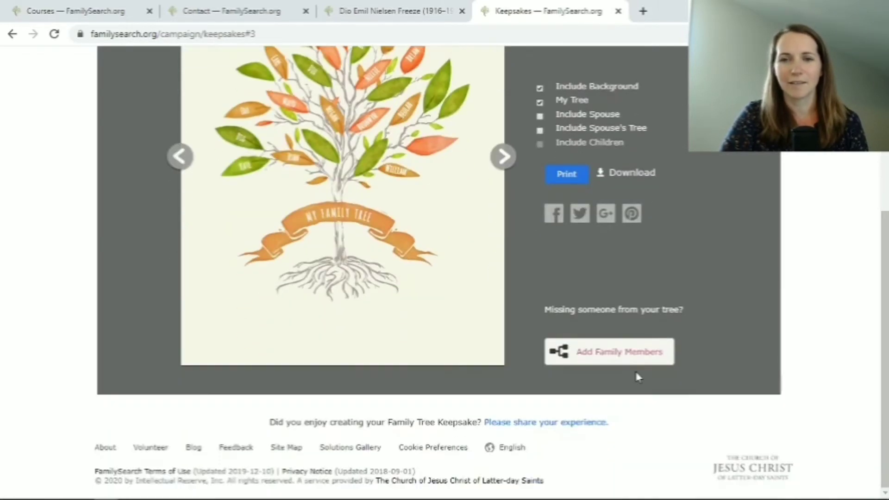
pyautogui.scroll(7, 638, 377)
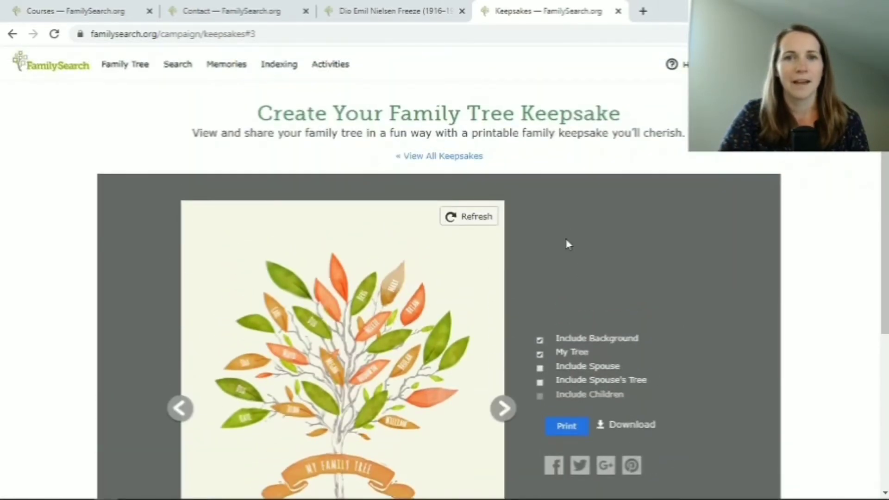
# Step: Return to all keepsake designs and open the sunflower banner design
pyautogui.click(438, 157)
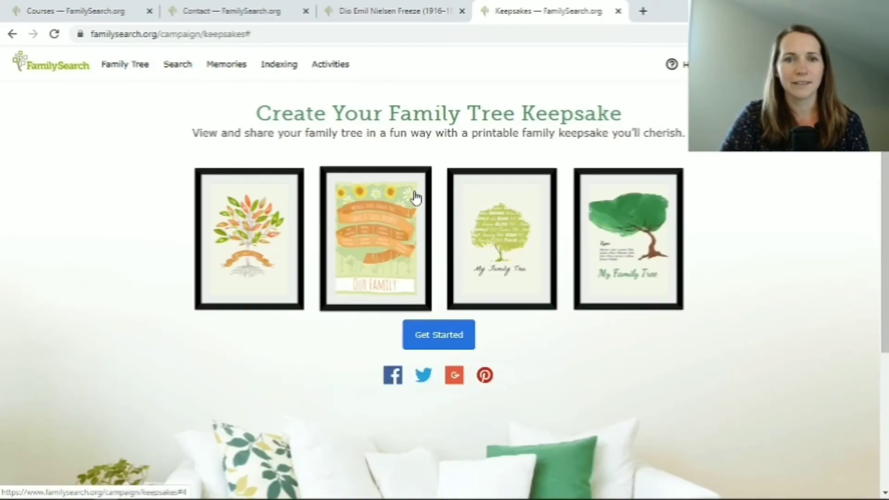
pyautogui.click(382, 221)
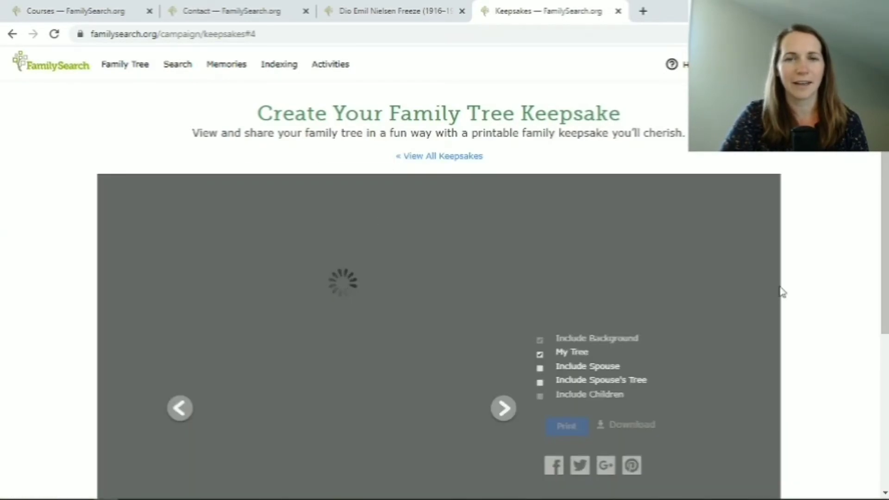
pyautogui.scroll(-3, 782, 293)
pyautogui.scroll(-2, 782, 292)
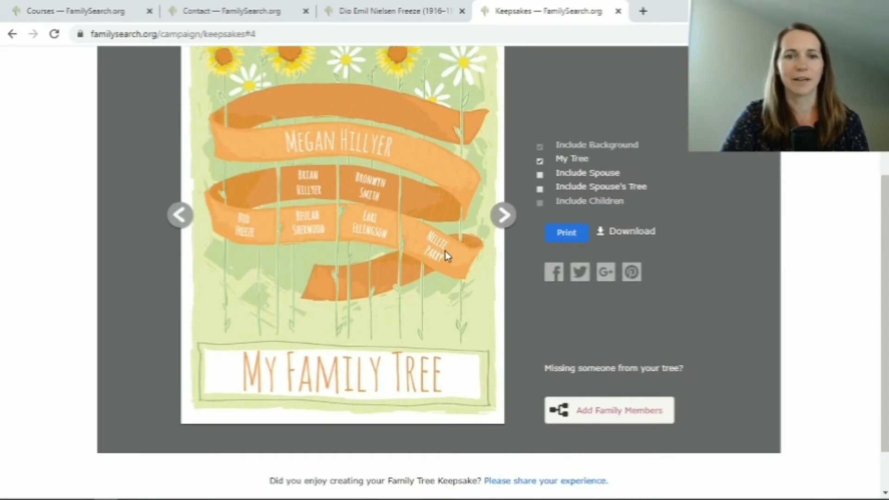
# Step: Enable Include Spouse and Include Spouse's Tree, making it an 'Our Family Tree' poster
pyautogui.click(540, 176)
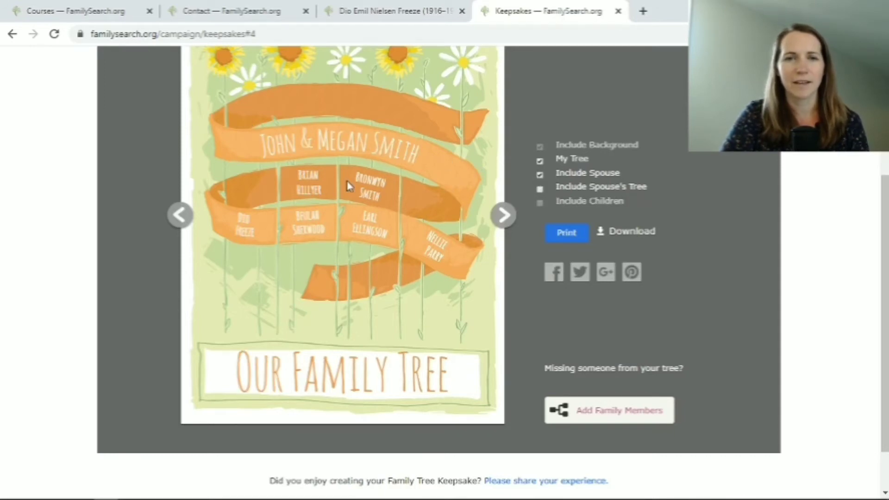
pyautogui.click(541, 189)
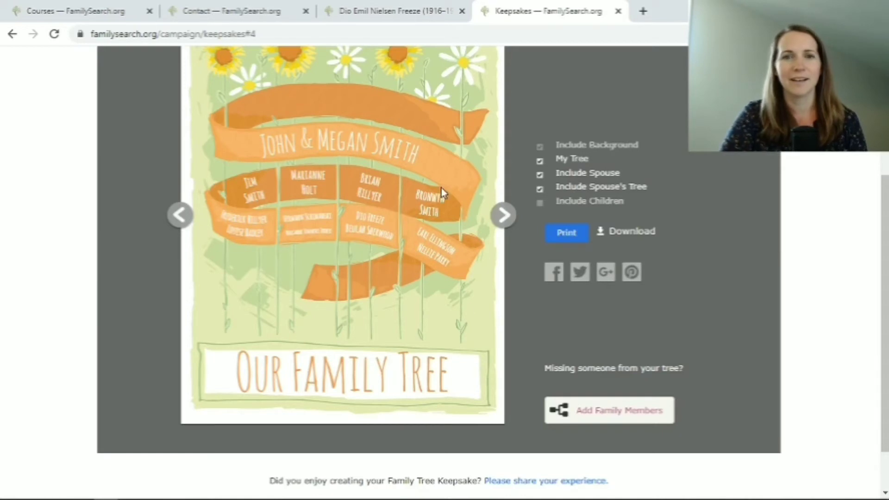
pyautogui.scroll(2, 437, 192)
pyautogui.scroll(3, 436, 192)
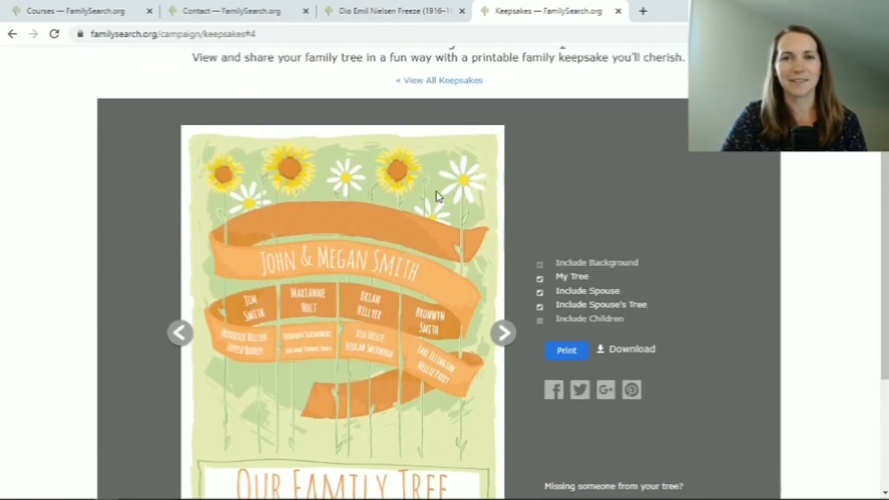
# Step: Back in the keepsake gallery, open and preview the word-cloud tree design
pyautogui.click(445, 82)
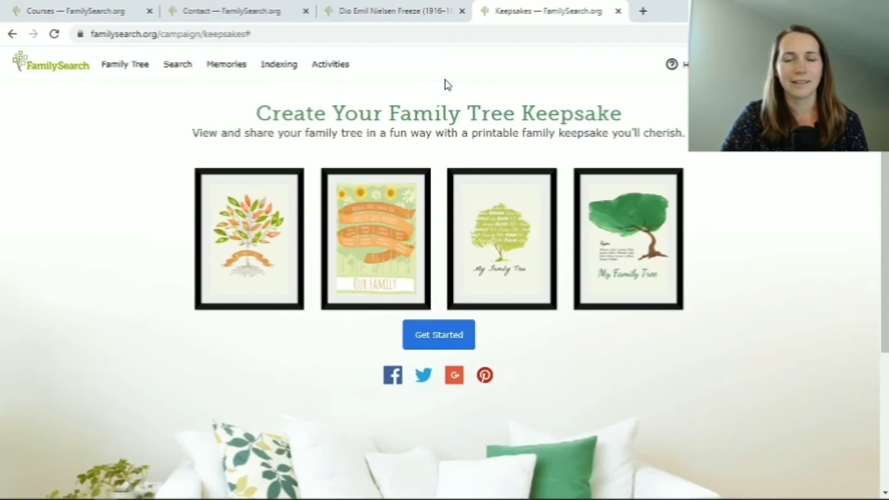
pyautogui.click(505, 228)
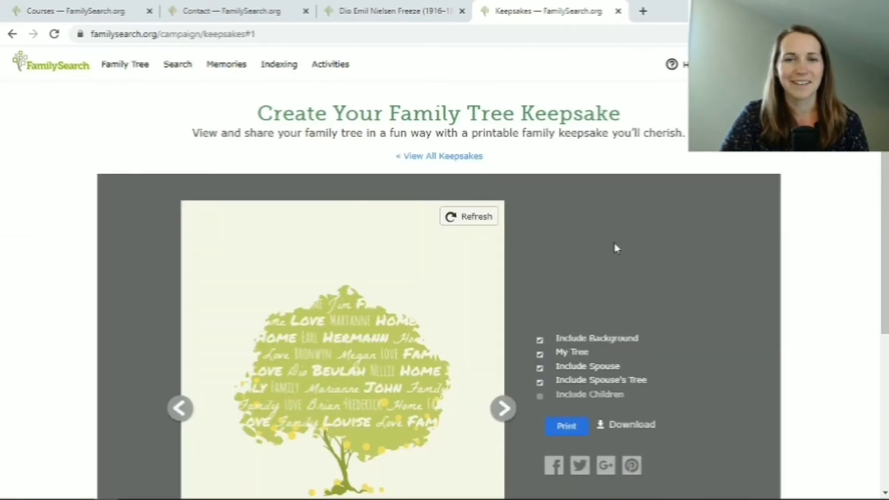
pyautogui.scroll(-4, 665, 272)
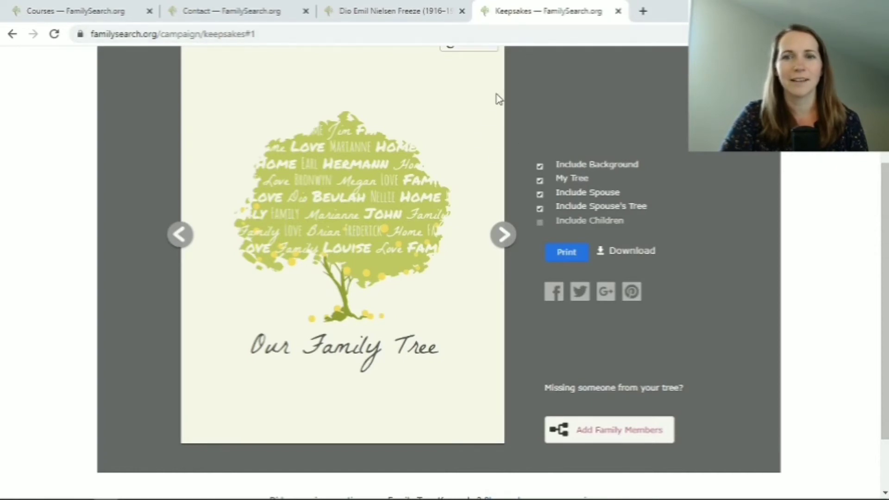
pyautogui.scroll(4, 476, 139)
# Step: Open and preview the green watercolour tree 'Our Family Tree' keepsake
pyautogui.click(448, 157)
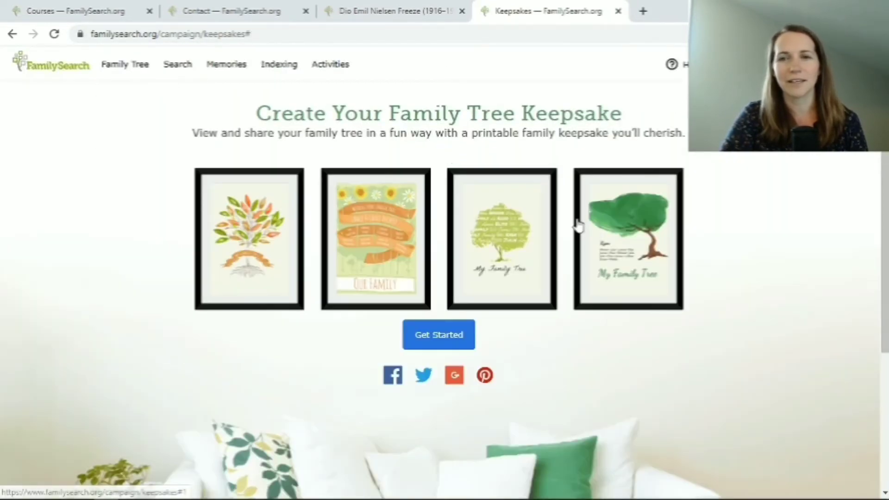
pyautogui.click(623, 247)
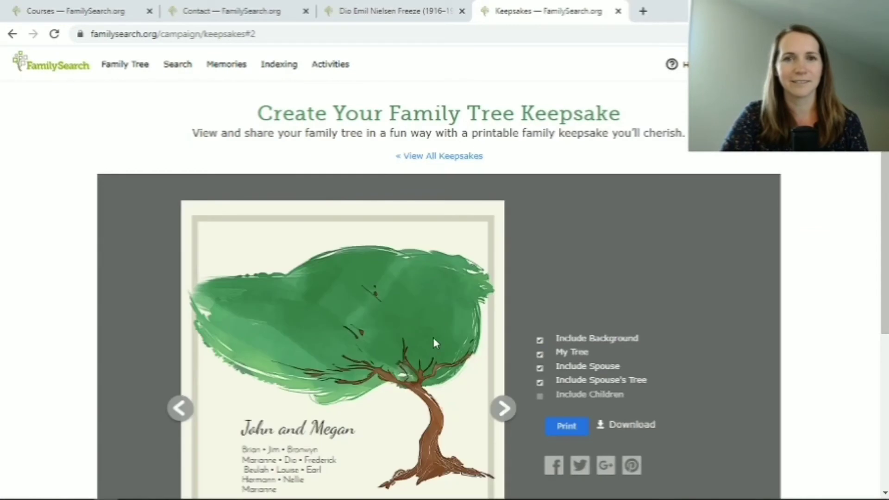
pyautogui.scroll(-4, 420, 350)
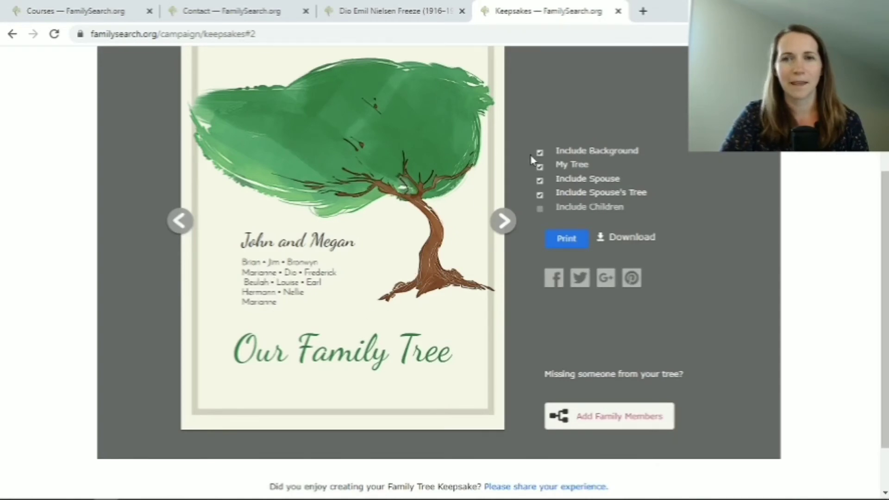
pyautogui.scroll(4, 474, 171)
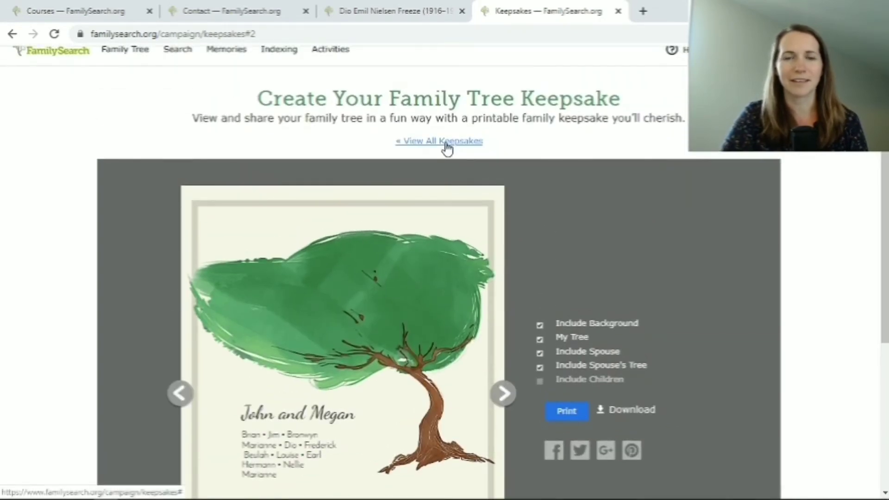
# Step: Reopen the sunflower 'Our Family Tree' keepsake from the gallery and scroll through its preview
pyautogui.click(446, 143)
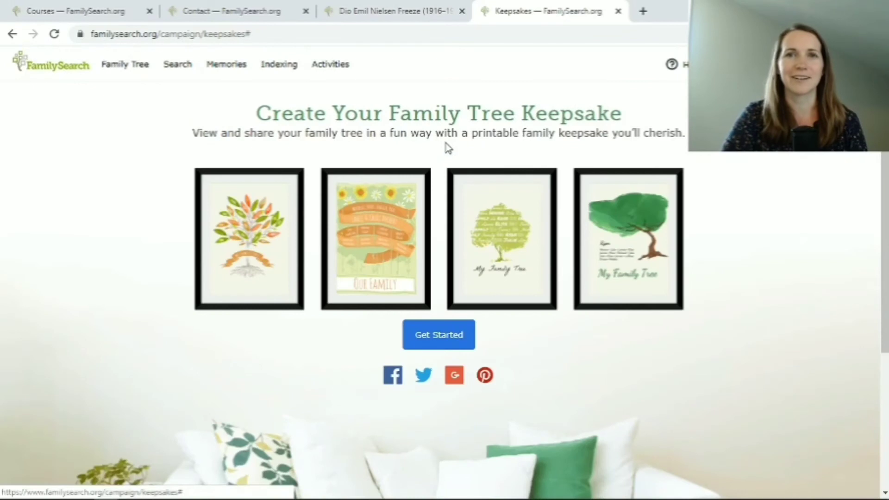
pyautogui.click(402, 211)
pyautogui.scroll(-3, 456, 259)
pyautogui.scroll(-1, 456, 259)
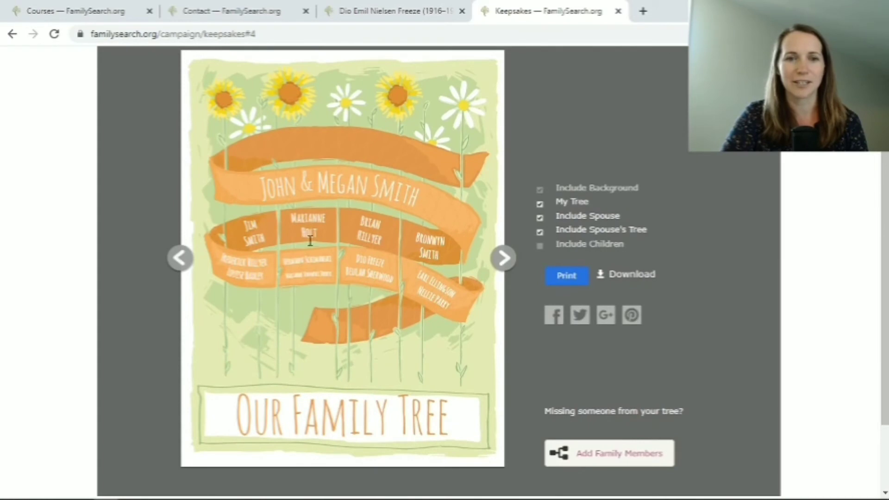
pyautogui.scroll(-2, 342, 382)
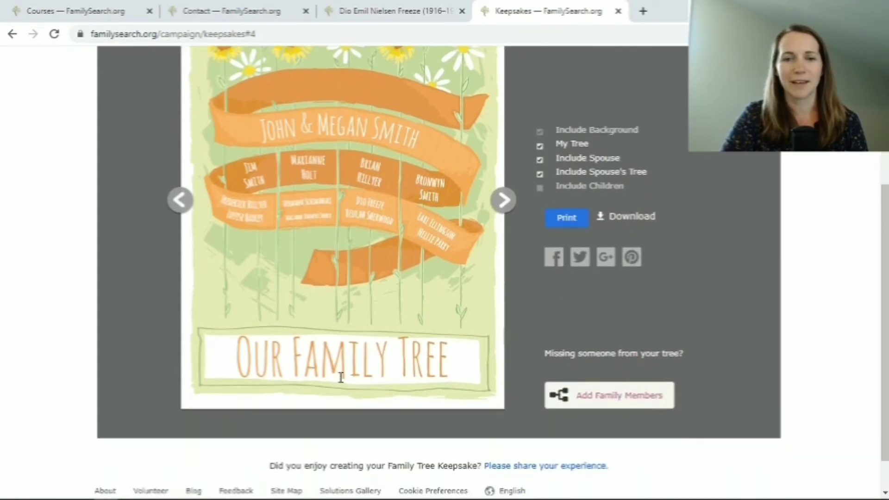
pyautogui.scroll(2, 341, 382)
pyautogui.scroll(3, 341, 382)
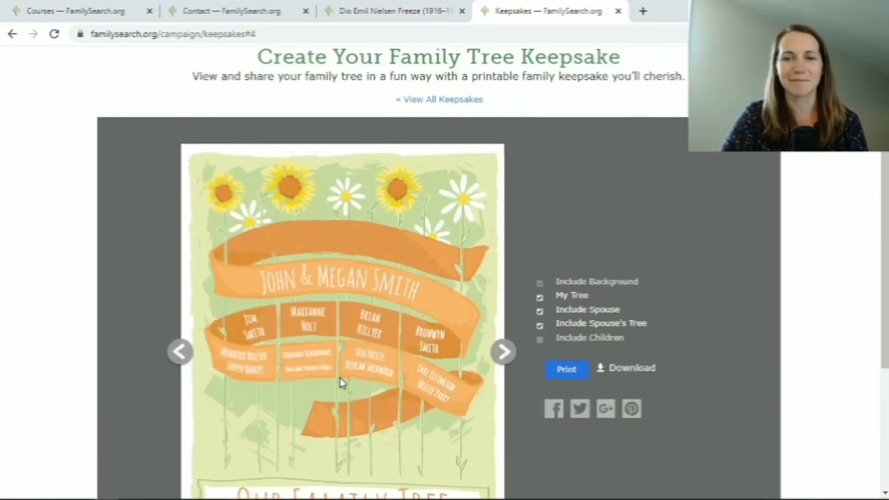
# Step: Return to the gallery of four keepsake designs and clear the accidental text selection
pyautogui.click(470, 107)
pyautogui.moveTo(471, 109); pyautogui.dragTo(485, 208)
pyautogui.click(743, 257)
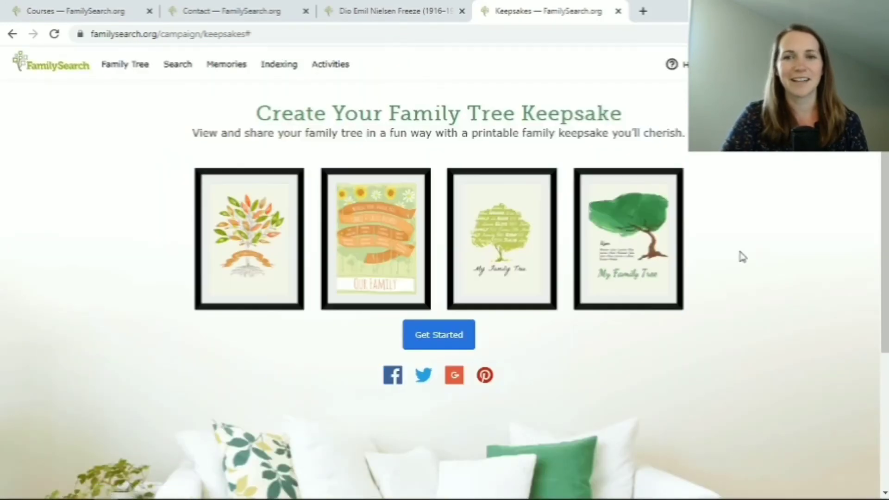